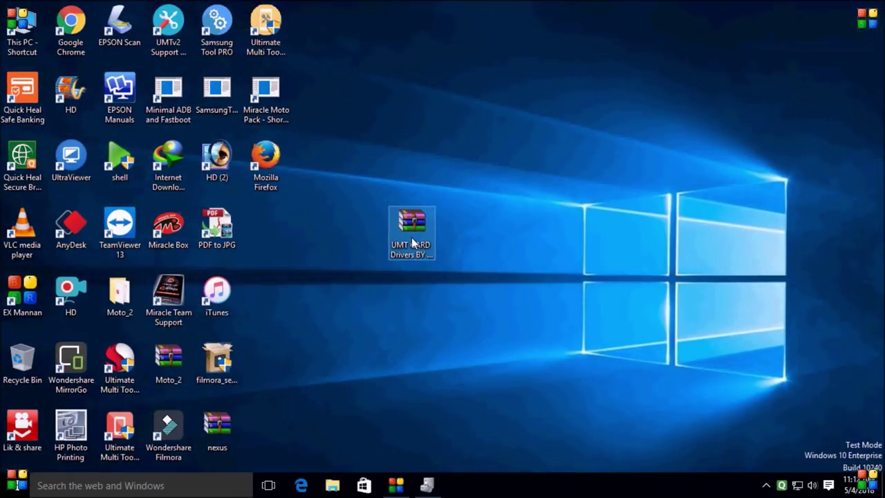
Extract the UMT CARD Drivers archive into its own folder and place that folder beside the archive on the desktop.
right_click(411, 237)
click(476, 237)
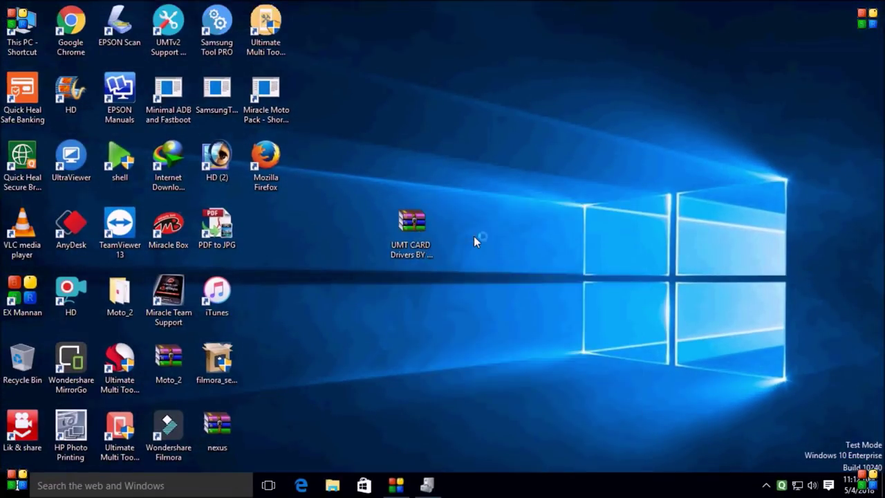
click(482, 375)
click(481, 375)
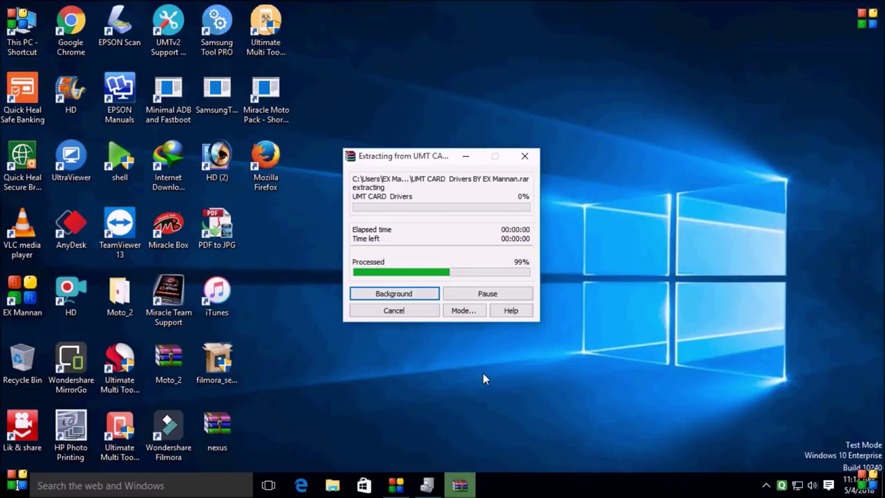
drag(266, 228, 574, 237)
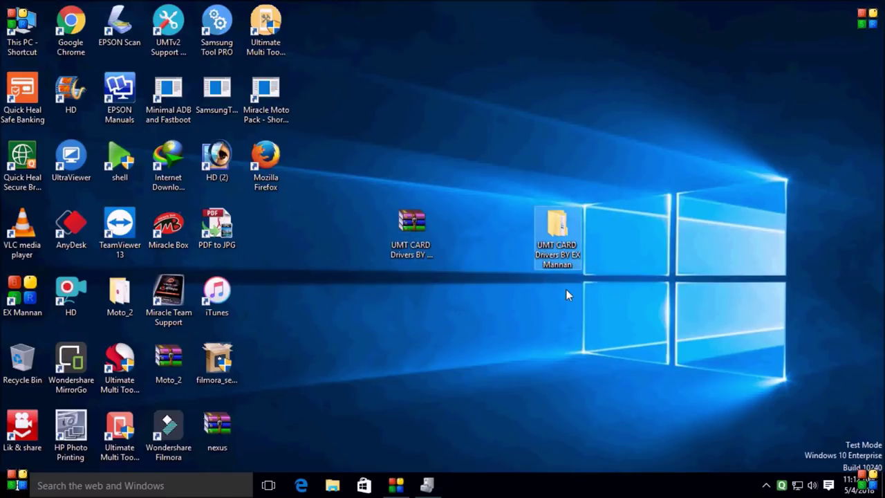
Open the extracted UMT CARD Drivers folder and go into its UMT CARD Drivers subfolder.
right_click(570, 243)
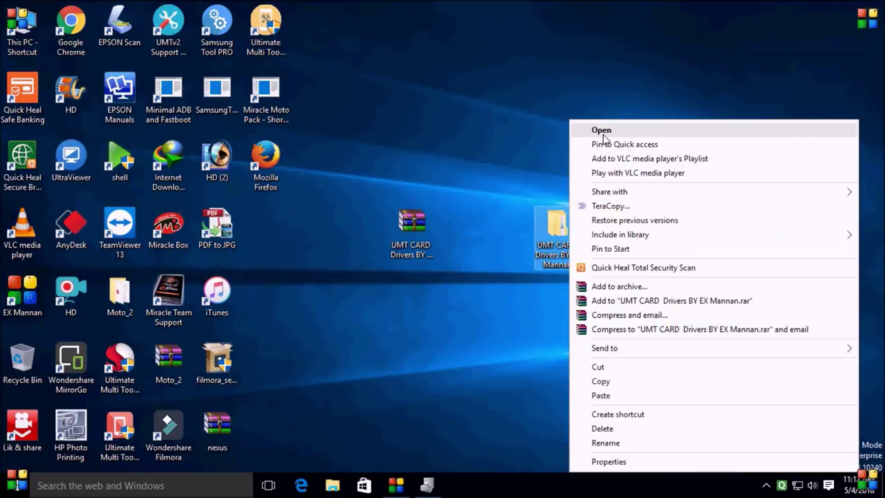
click(605, 129)
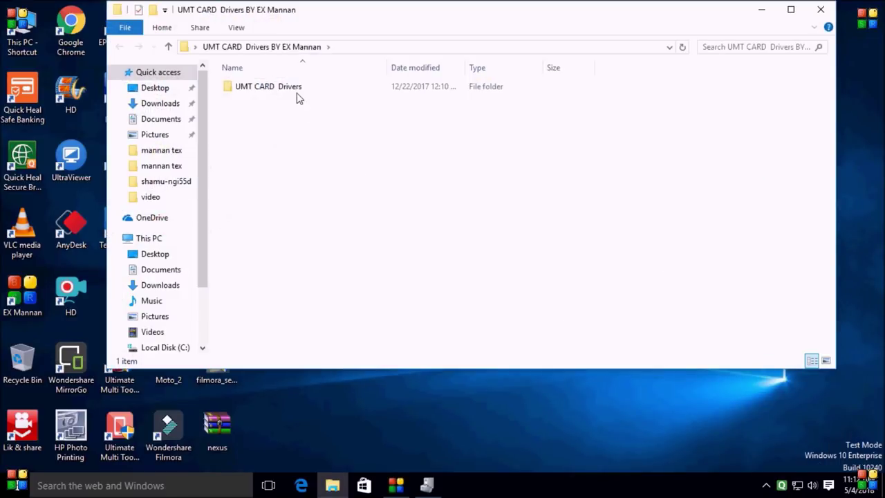
click(293, 90)
right_click(293, 91)
click(328, 99)
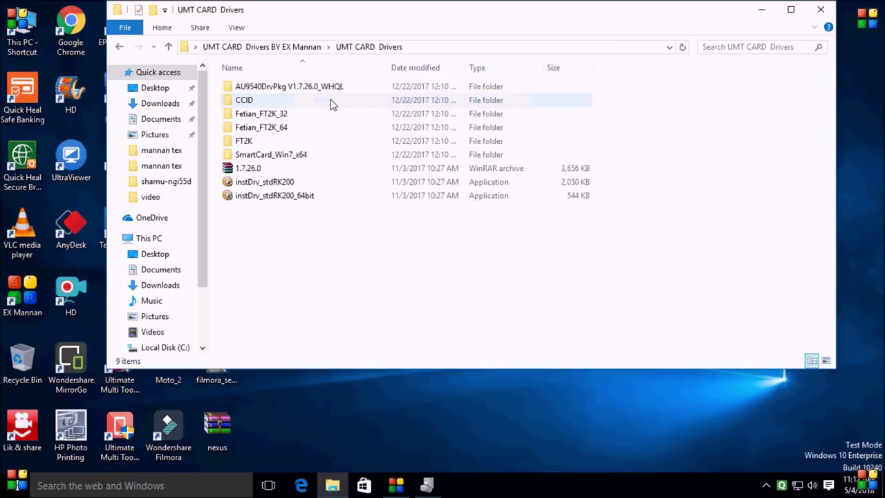
Run the instDrv_stdRK200_64bit driver installer as administrator.
click(269, 198)
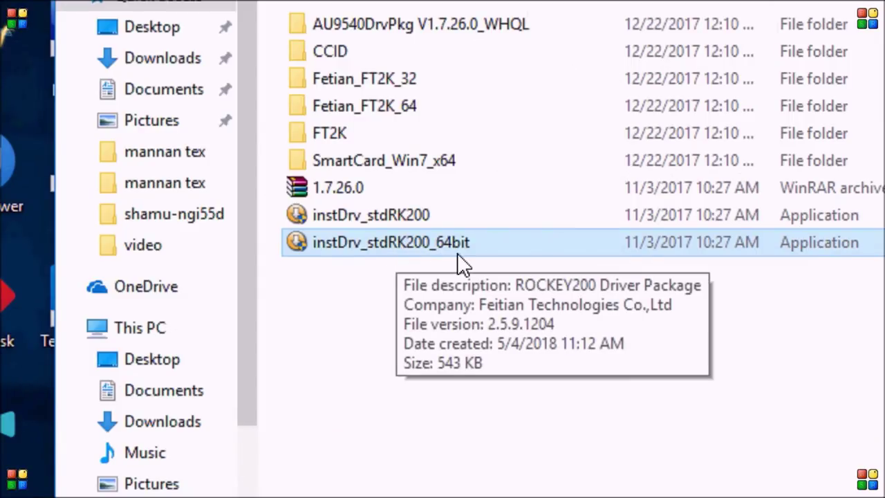
mouse_move(388, 211)
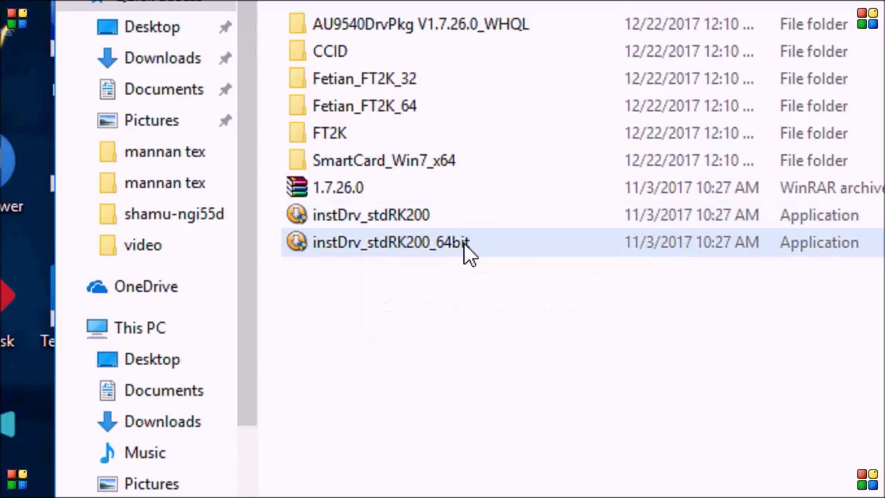
mouse_move(465, 247)
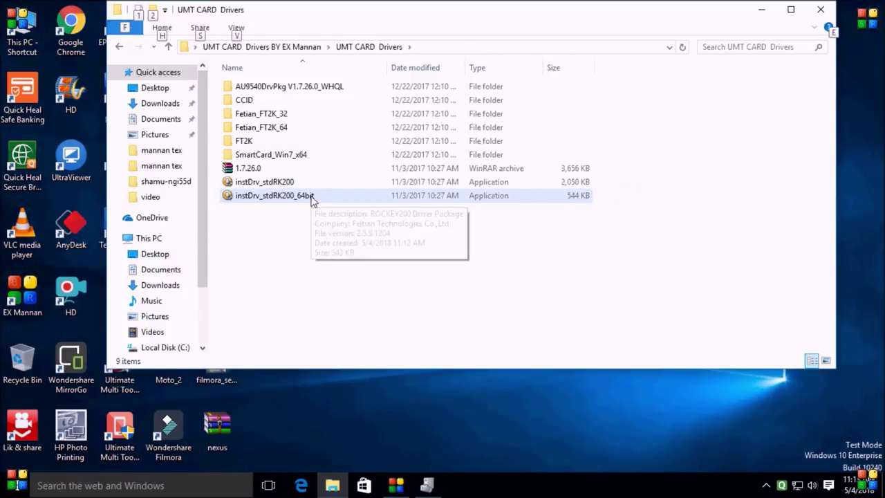
click(311, 198)
right_click(311, 198)
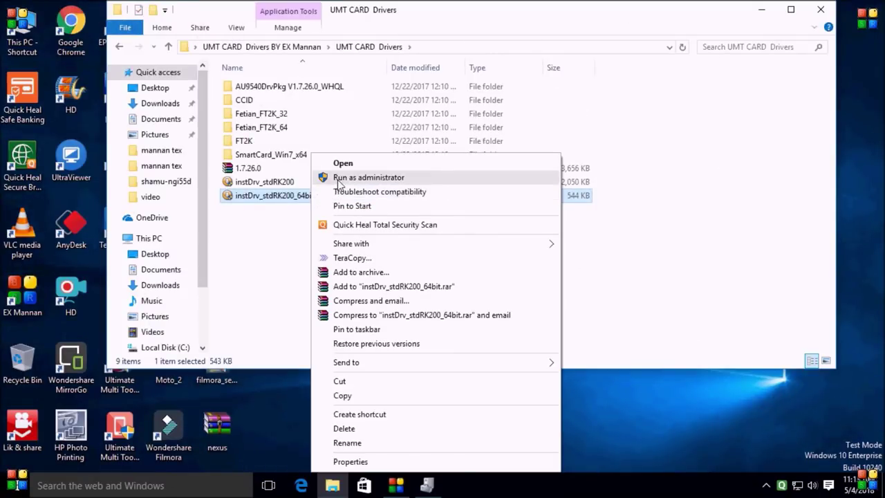
click(343, 177)
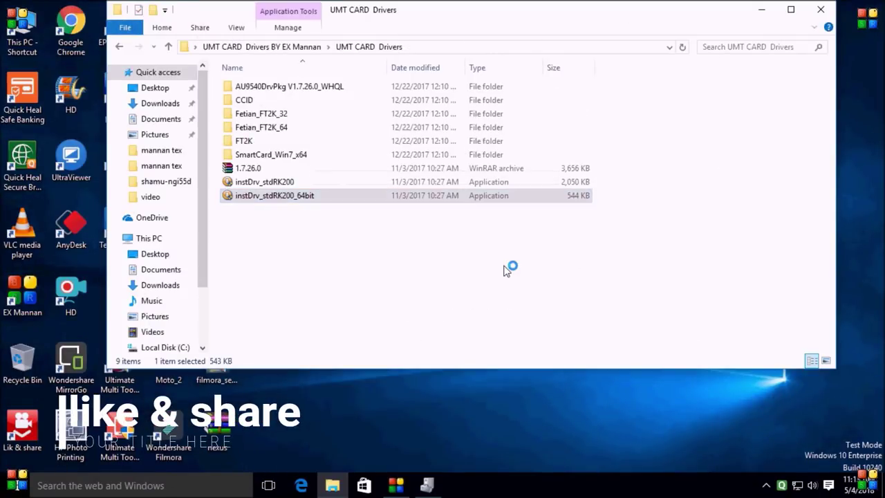
click(458, 289)
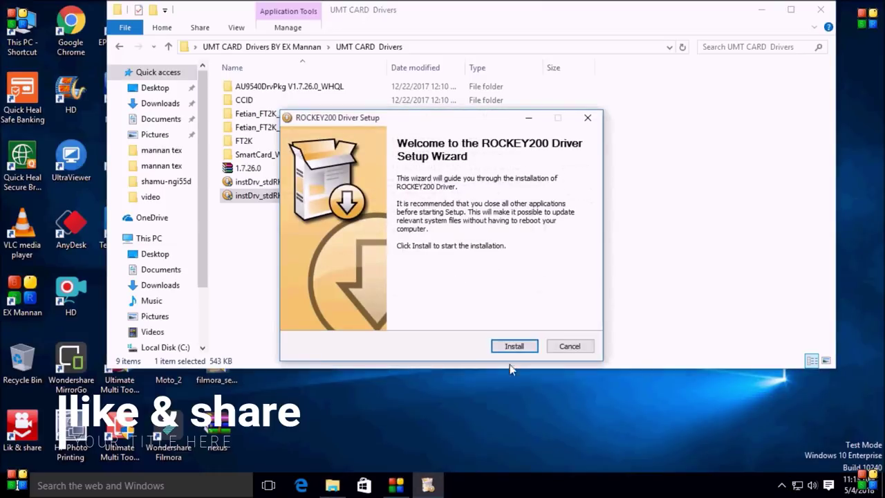
Install the ROCKEY200 driver, finish the setup wizard and close the drivers folder window.
click(520, 346)
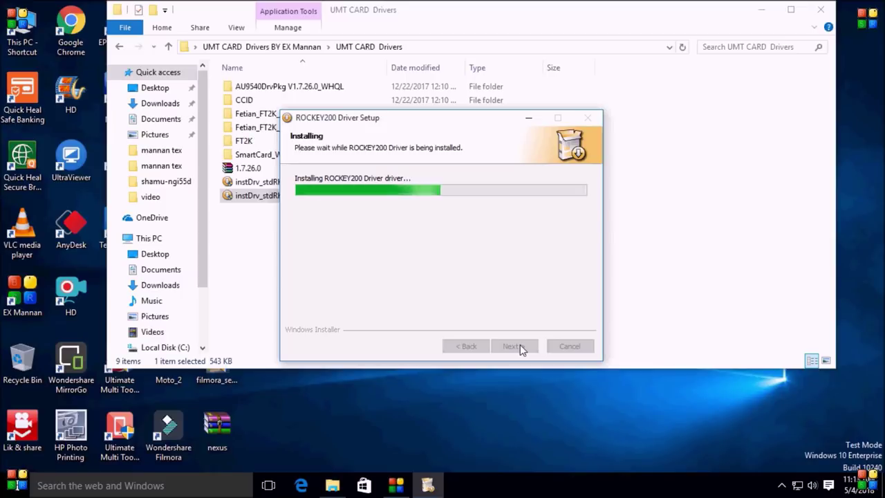
click(519, 348)
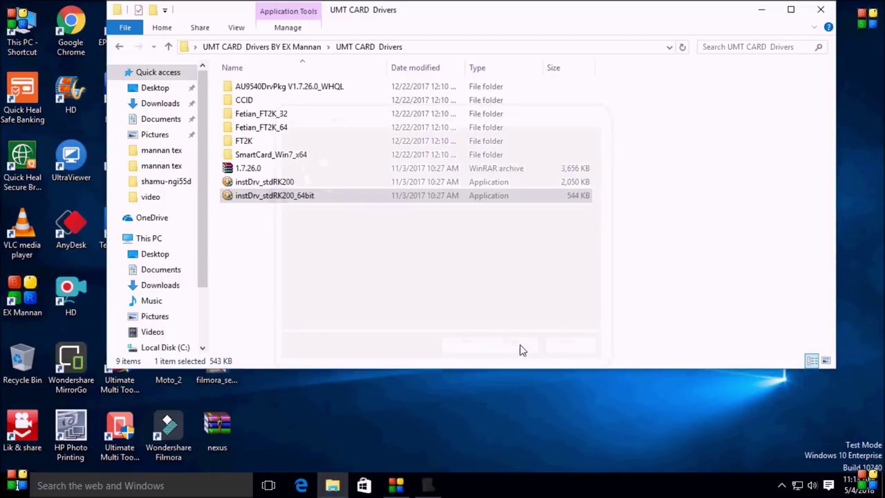
click(560, 286)
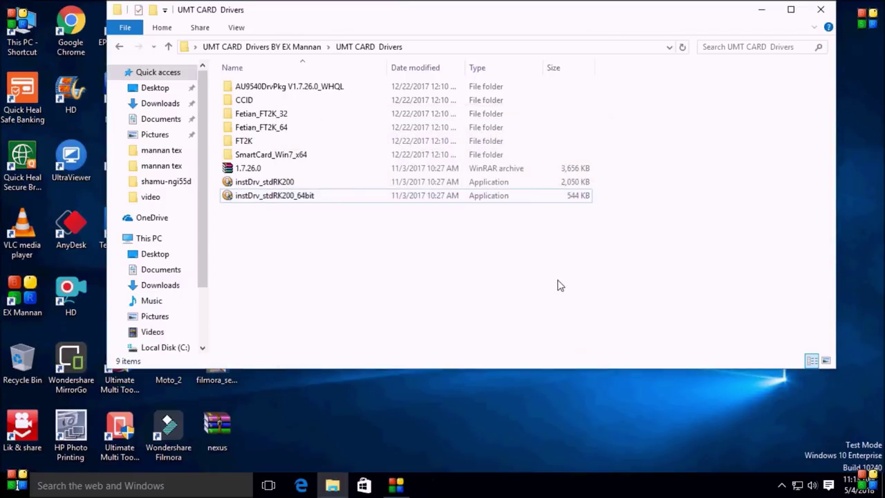
click(821, 10)
right_click(578, 144)
click(622, 183)
right_click(591, 109)
click(626, 148)
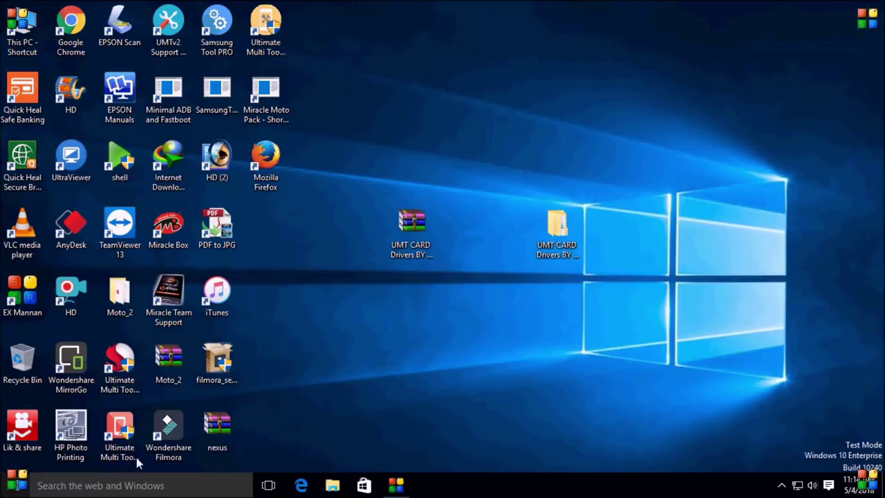
Open Device Manager in Computer Management and scan for hardware changes from the Smart cards category.
right_click(25, 24)
click(87, 98)
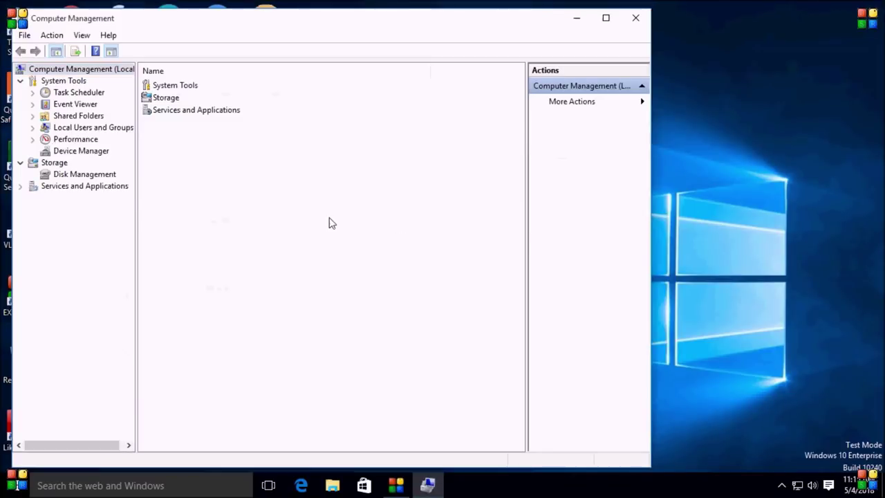
click(92, 150)
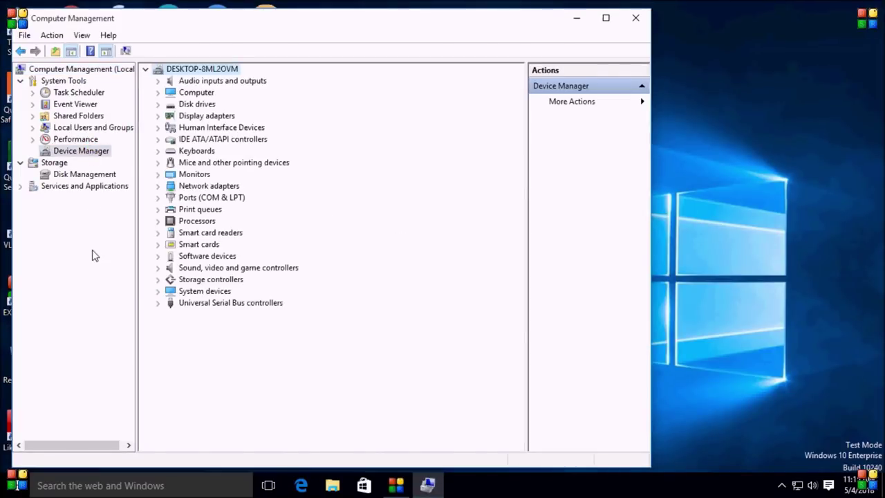
click(173, 246)
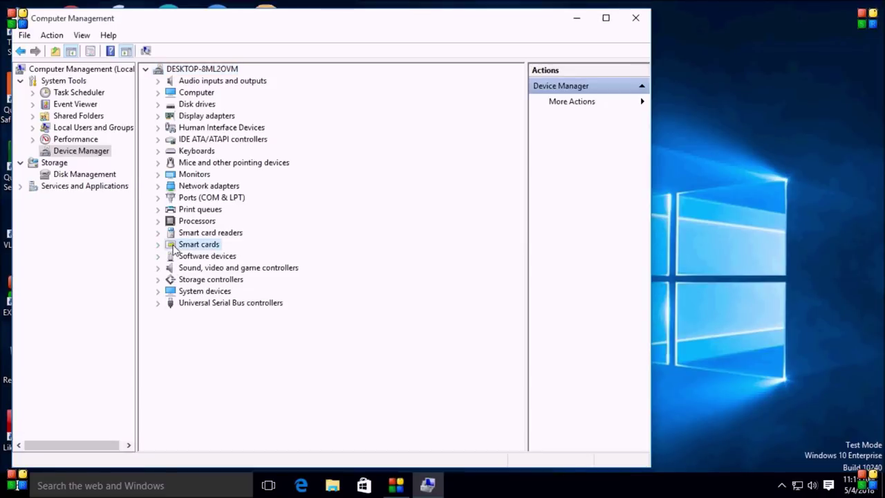
right_click(174, 247)
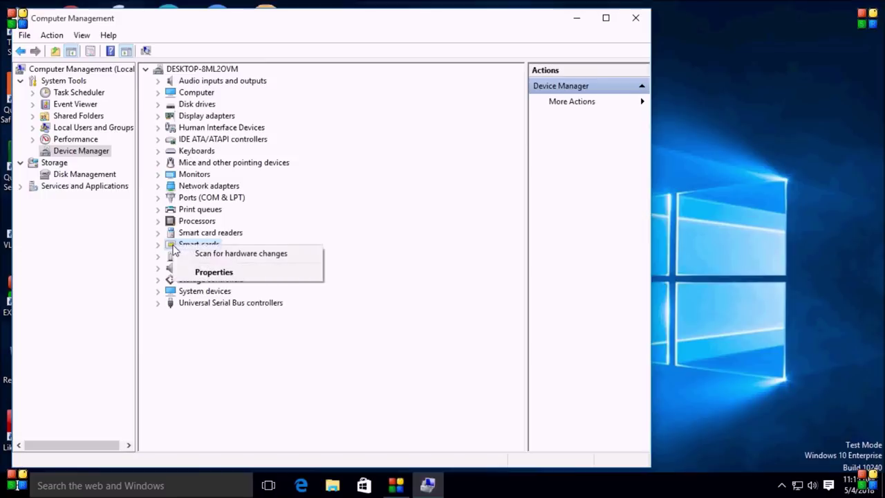
click(212, 257)
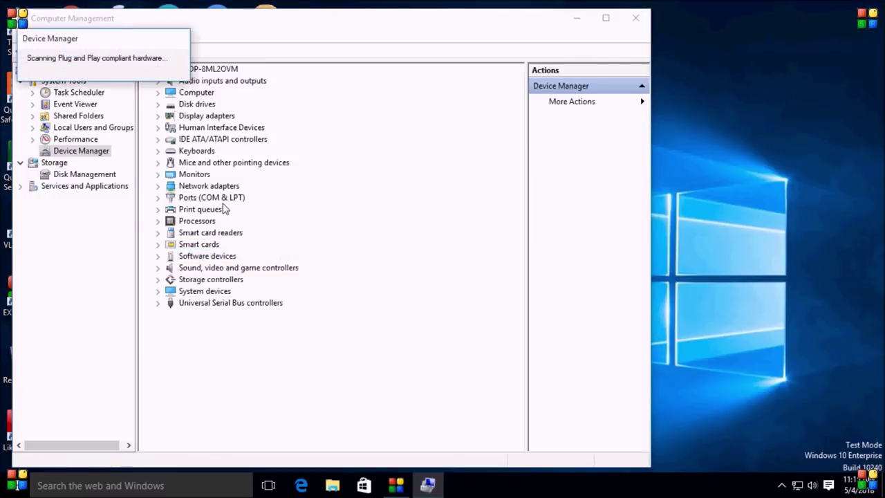
Expand the Smart card readers category and uninstall the USB Token Device.
double_click(235, 233)
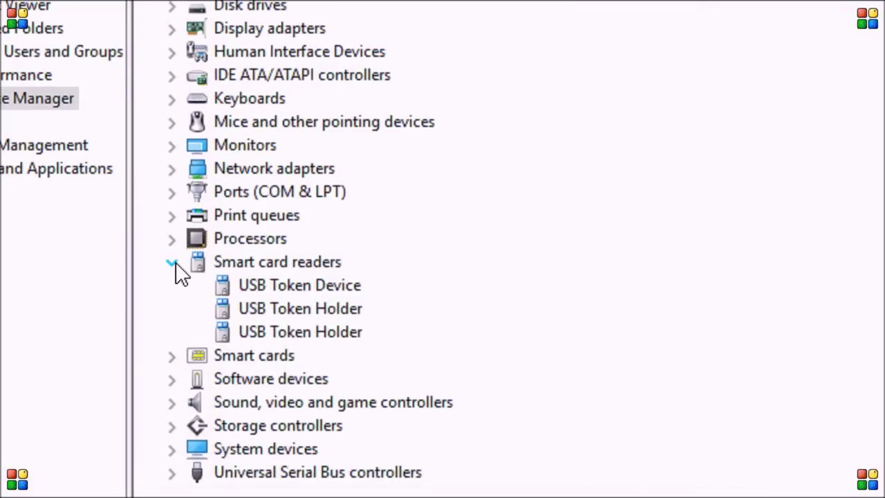
click(174, 263)
click(173, 264)
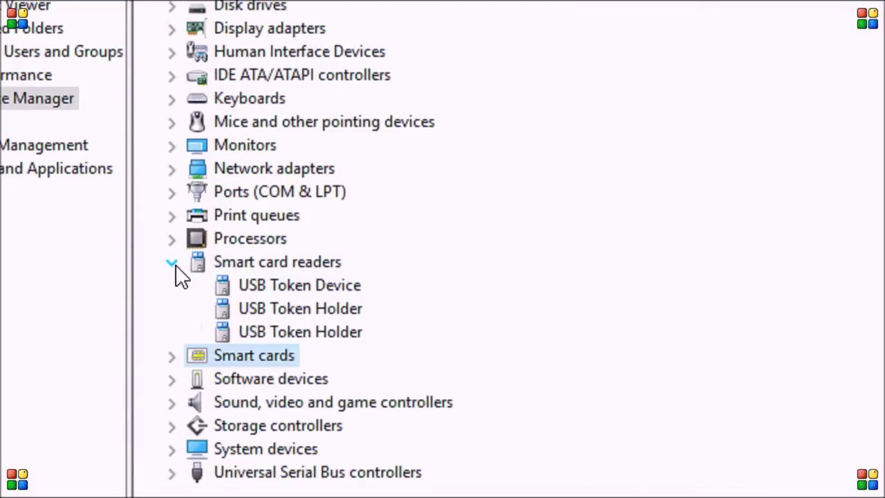
click(315, 282)
click(318, 311)
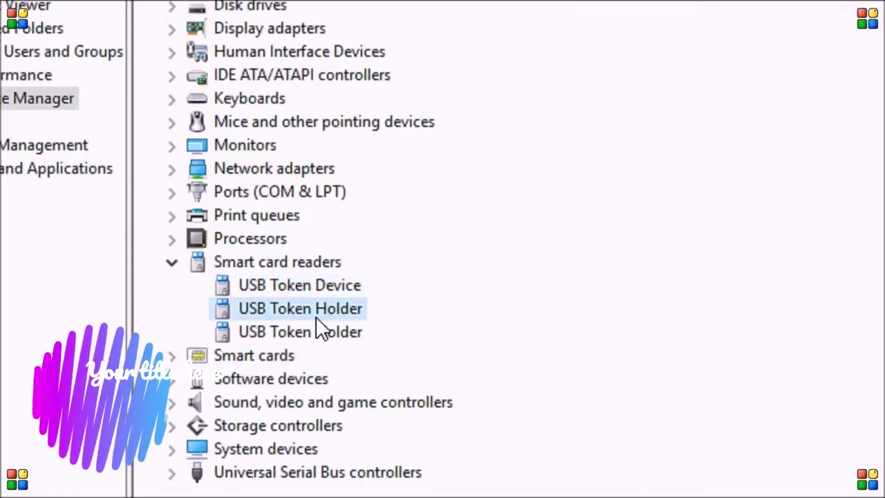
click(314, 276)
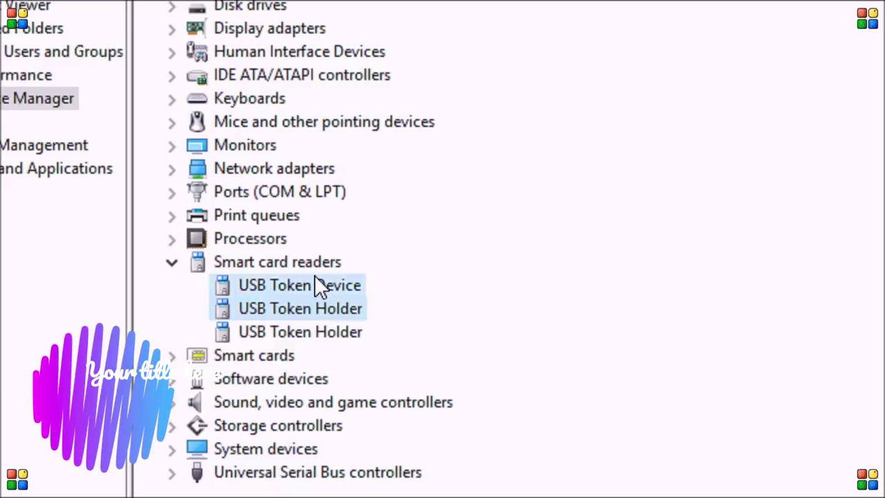
right_click(315, 280)
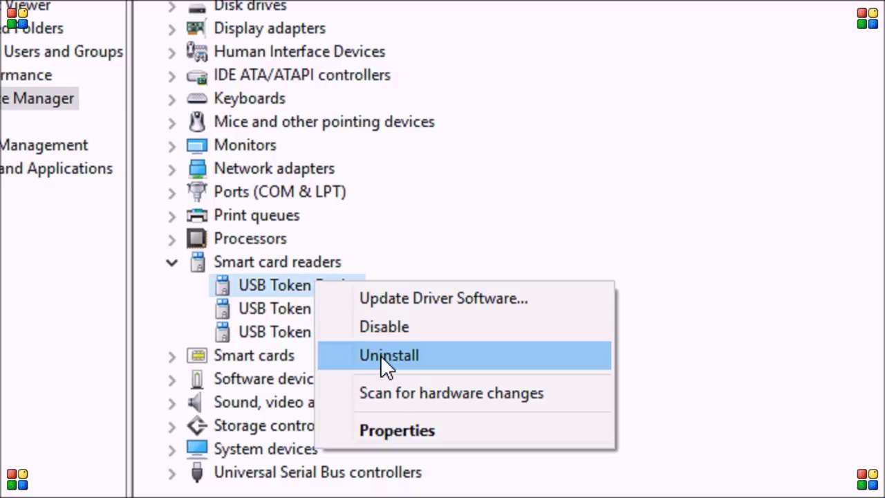
click(380, 355)
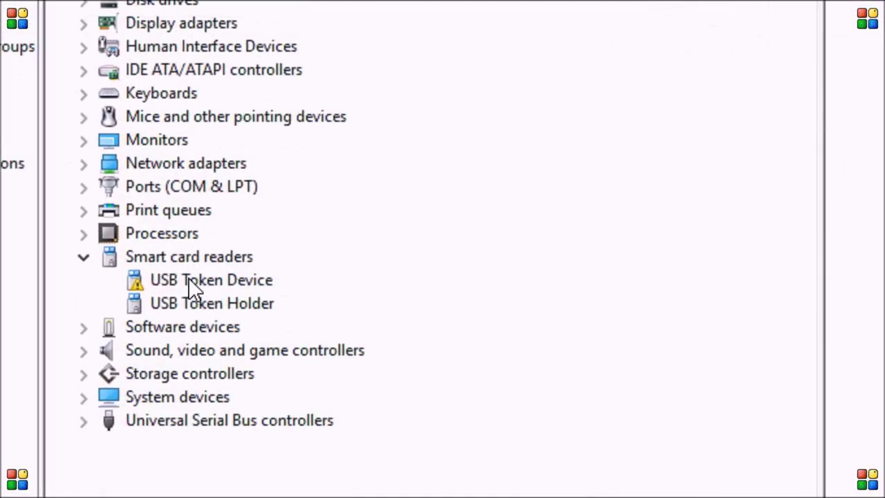
Uninstall the remaining USB Token Holder and also delete its driver software.
click(186, 302)
right_click(186, 302)
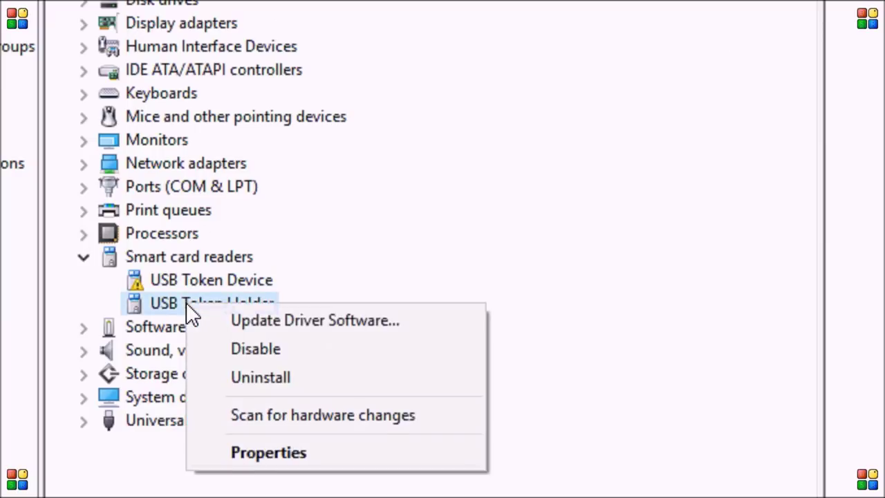
click(277, 373)
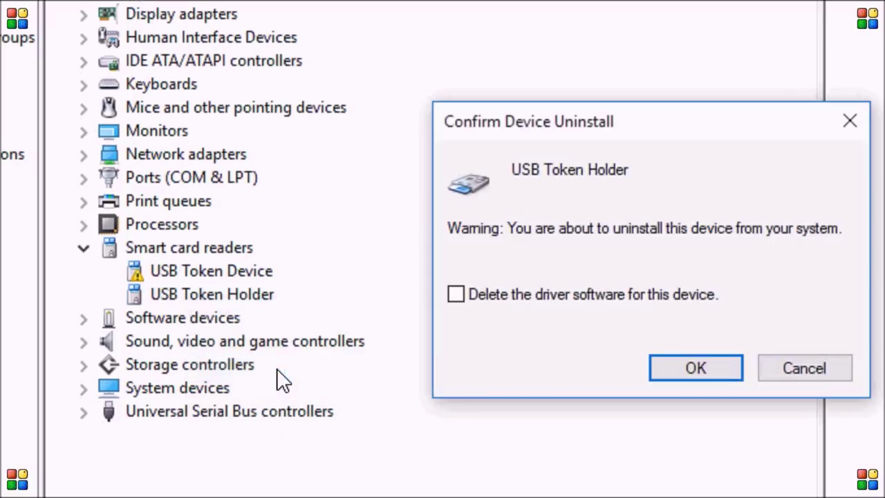
click(456, 296)
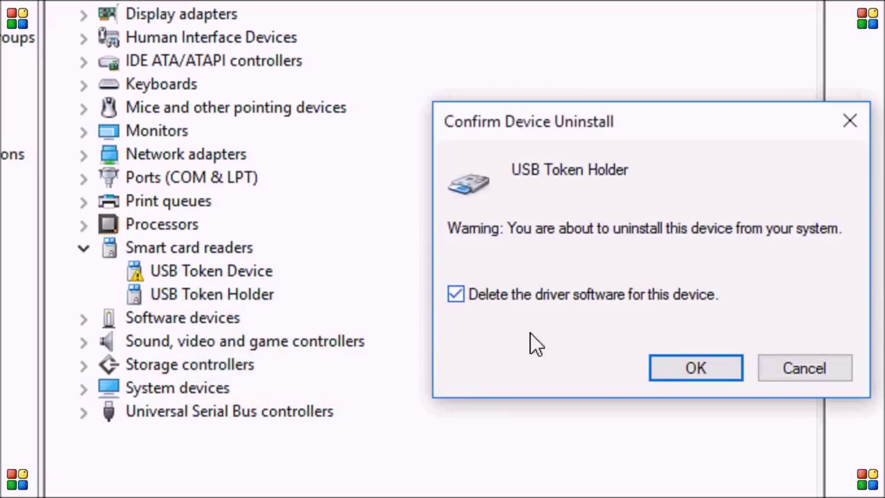
click(679, 366)
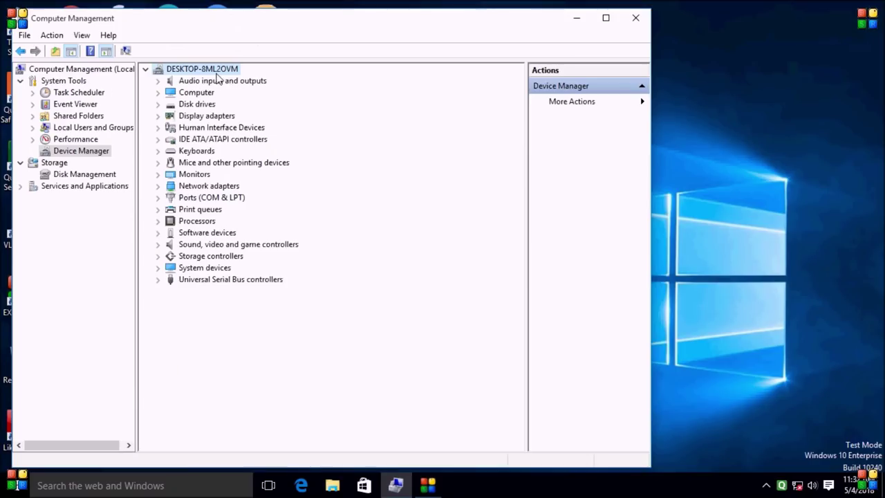
Scan for hardware changes and start a driver update for the Smart Card under Other devices.
right_click(200, 92)
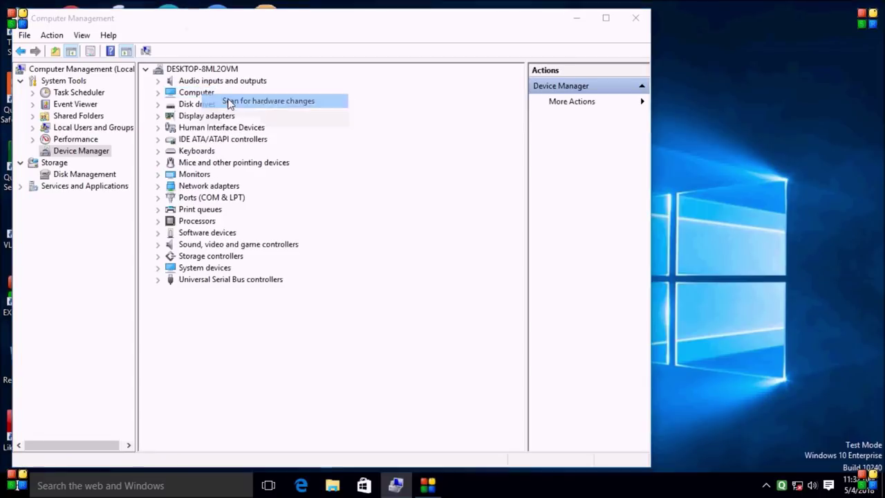
click(230, 101)
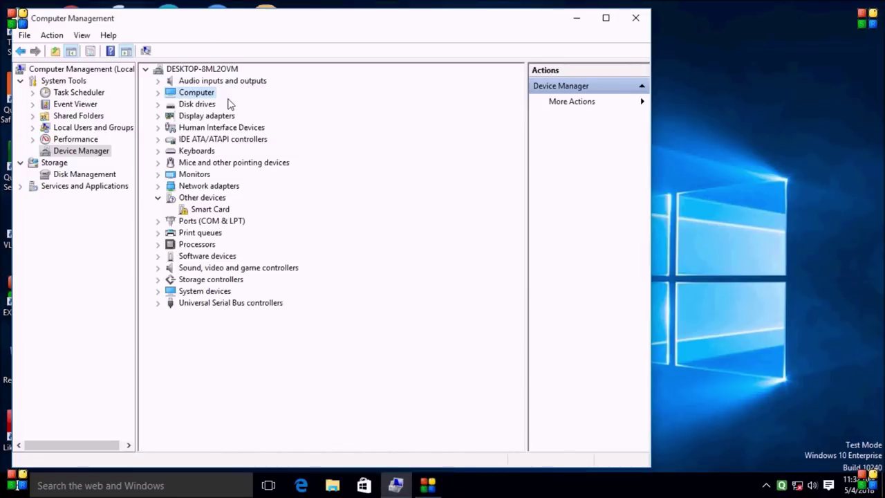
click(220, 208)
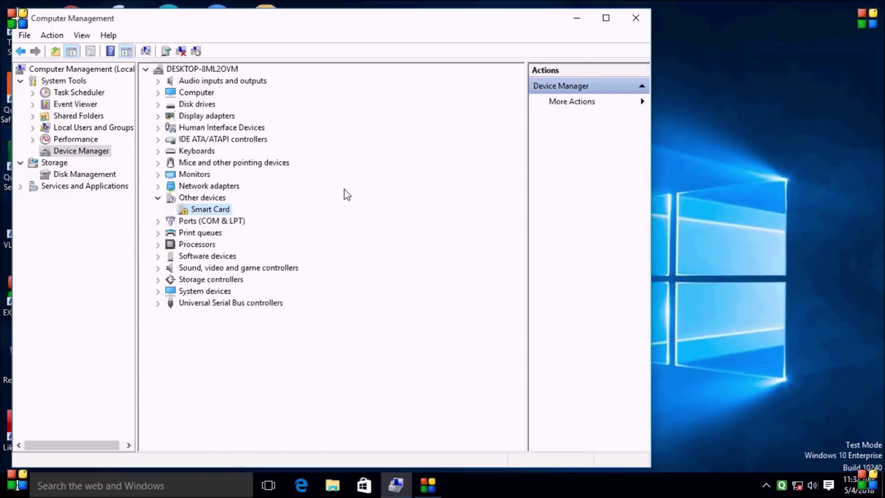
right_click(214, 216)
click(249, 220)
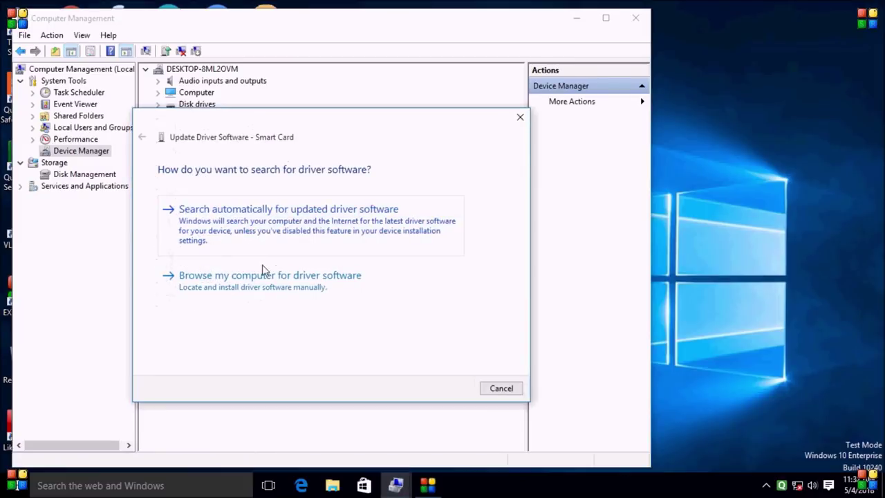
Install the Smart Card driver by searching Local Disk (C:) for driver software, and close the update wizard.
click(261, 274)
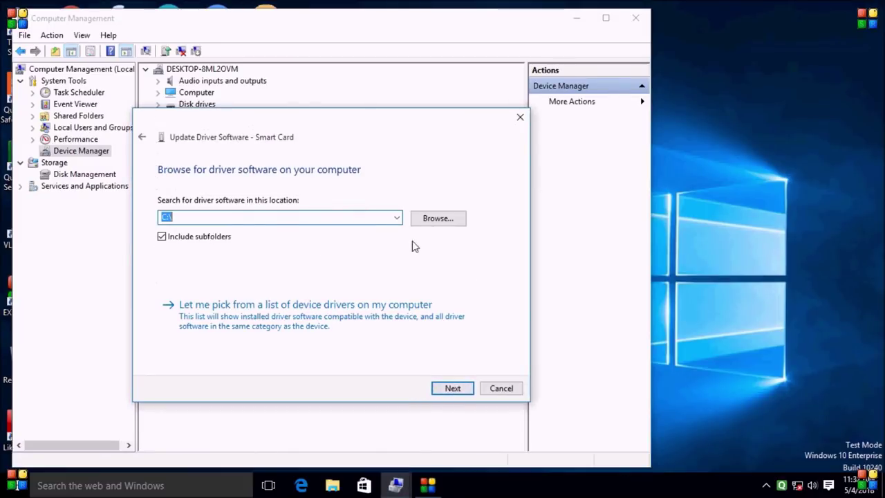
click(430, 222)
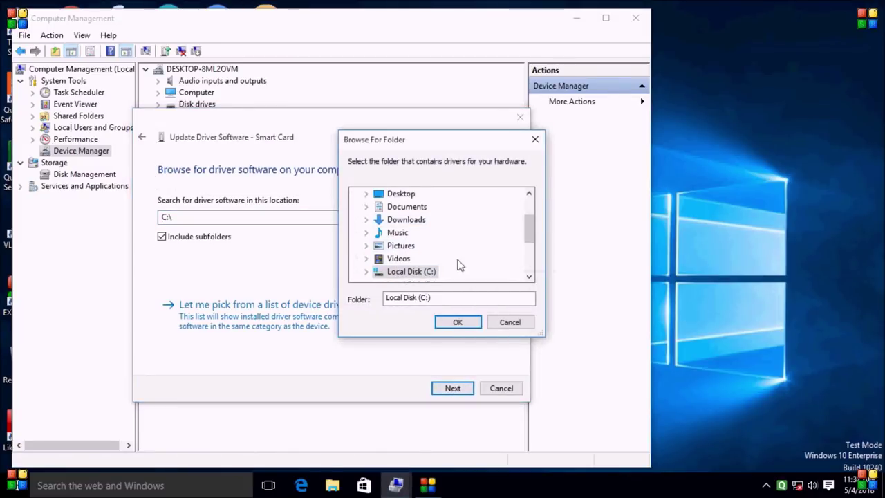
double_click(412, 272)
click(457, 322)
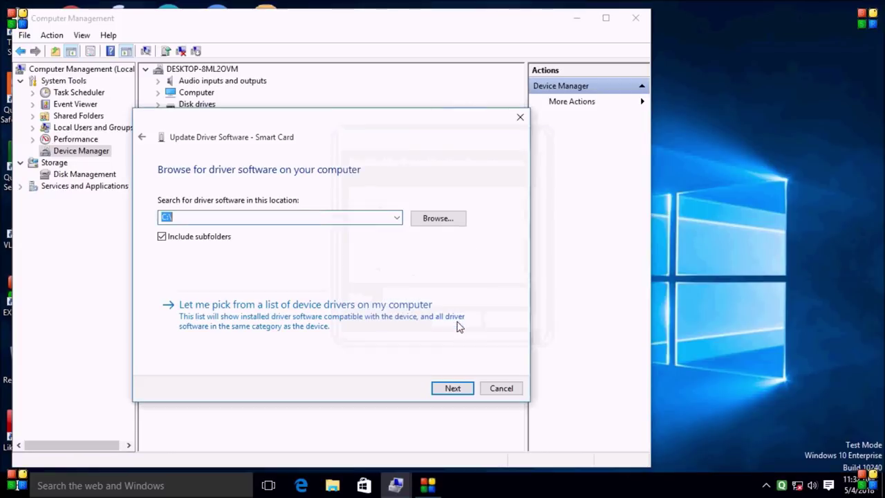
click(442, 391)
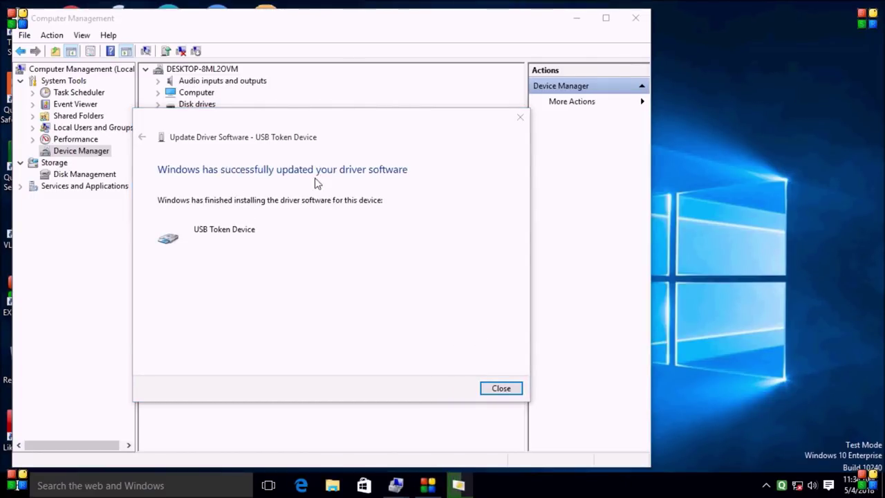
click(505, 387)
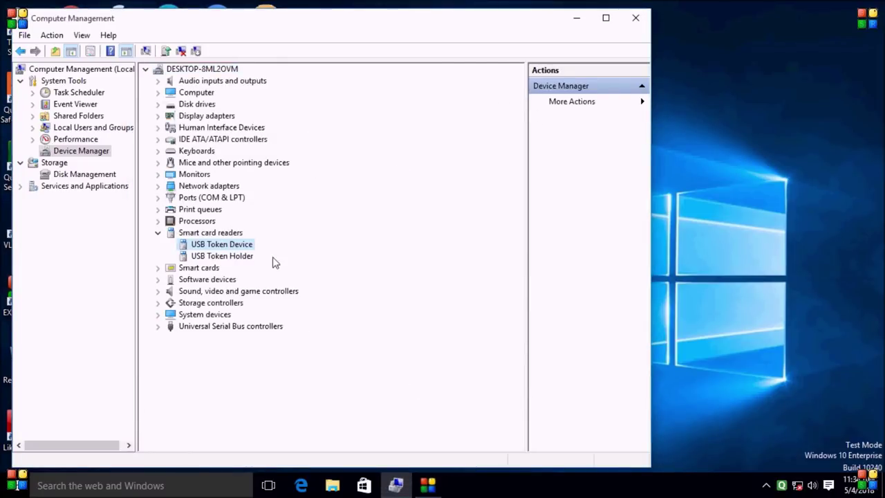
Close Computer Management and launch the Ultimate Multi Tool GSM application from the desktop.
click(236, 257)
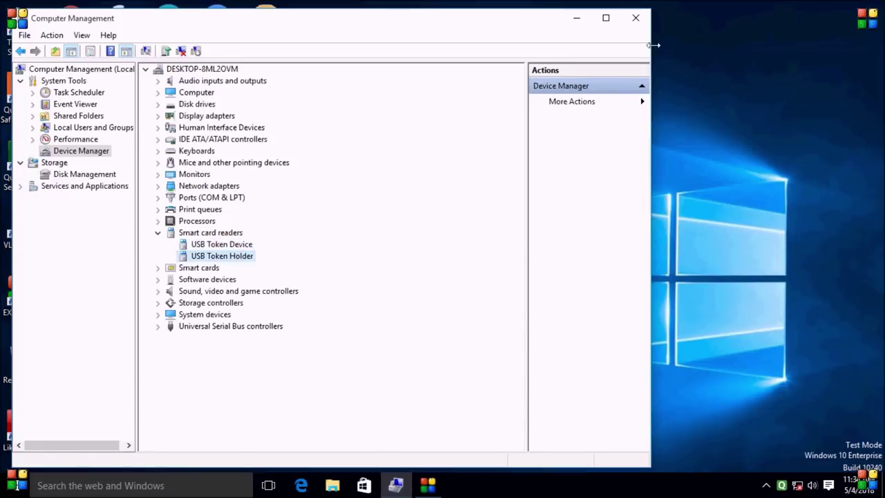
click(635, 18)
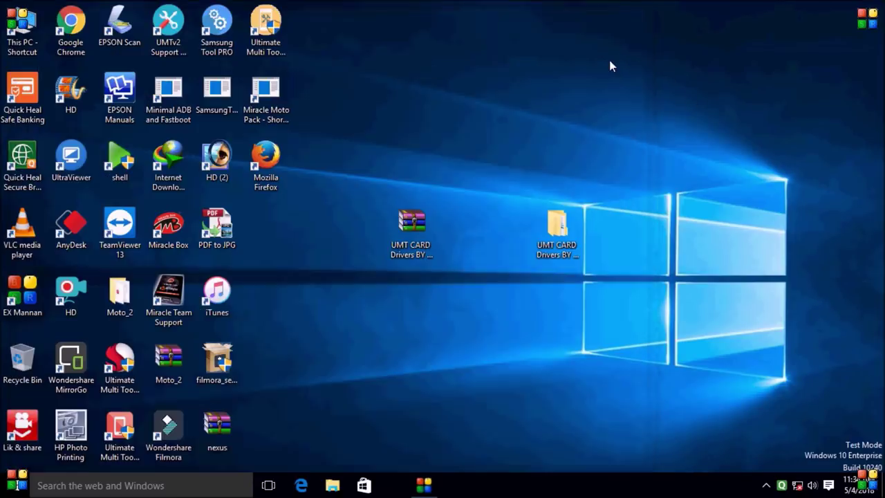
right_click(276, 21)
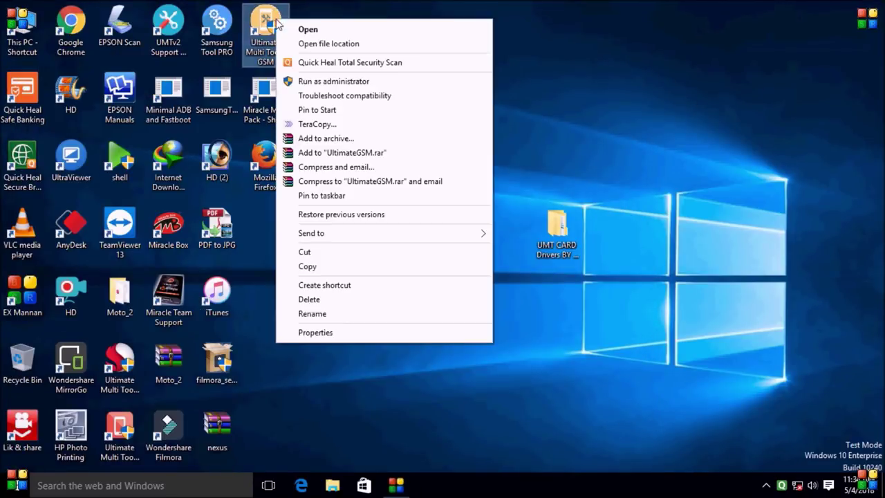
click(314, 30)
right_click(408, 109)
click(458, 145)
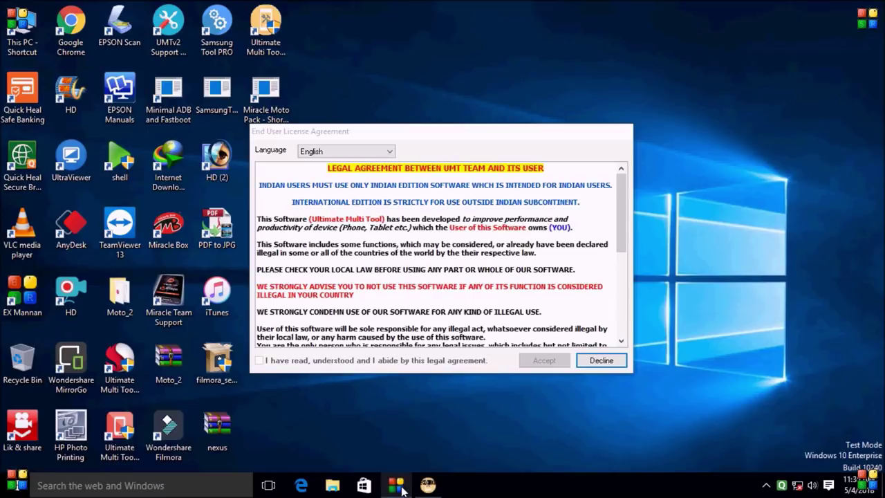
Accept the End User License Agreement and reposition the Ultimate Multi Tool - GSM window on the desktop.
click(260, 360)
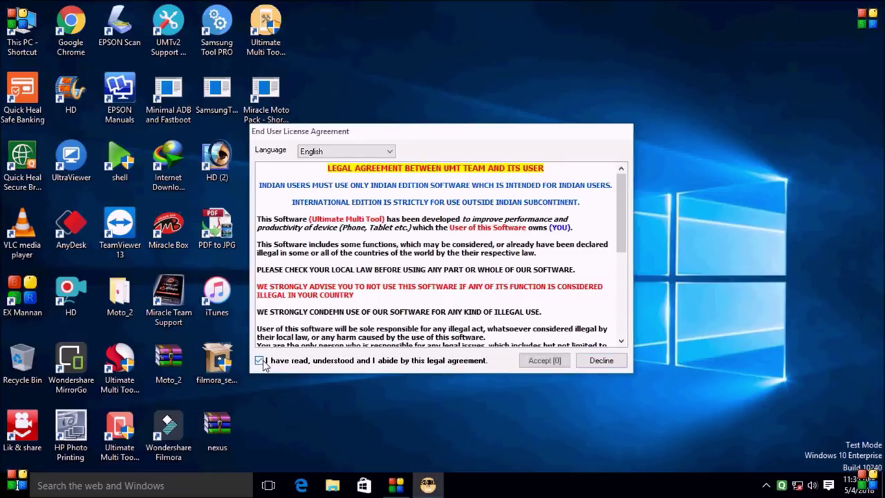
click(543, 360)
right_click(636, 164)
click(691, 203)
right_click(651, 171)
click(684, 218)
right_click(642, 172)
click(681, 209)
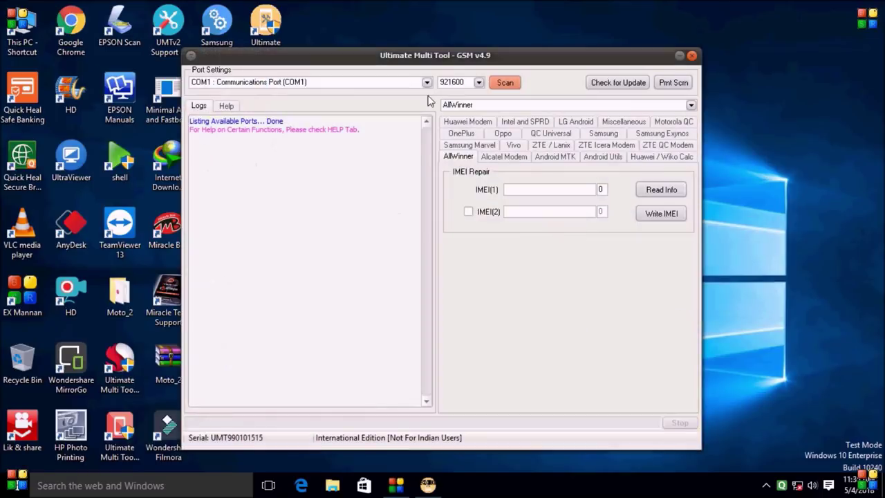
drag(378, 57, 409, 45)
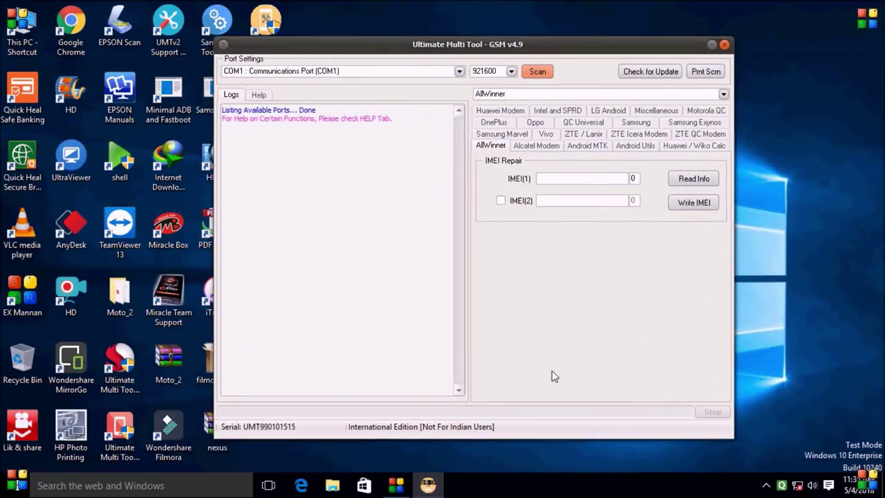